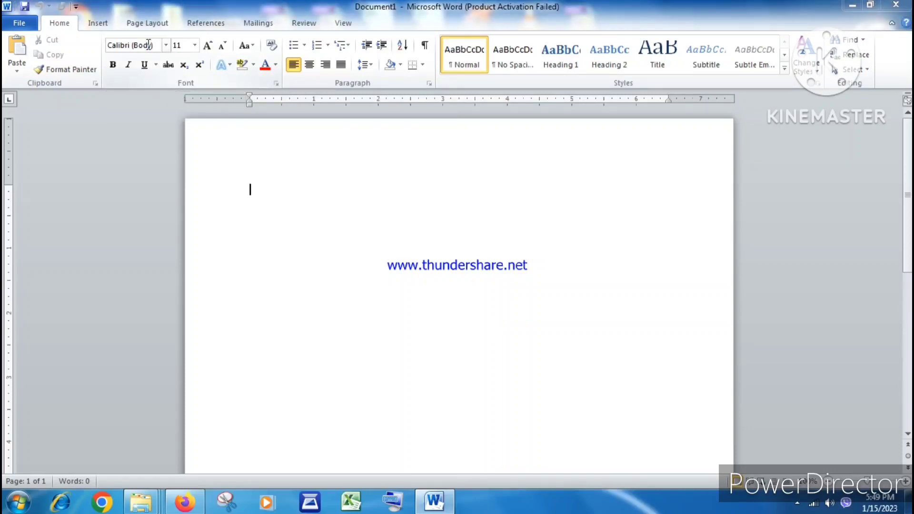
# Step: Set the blank document's text font to WinResearcher at size 16
pyautogui.click(574, 376)
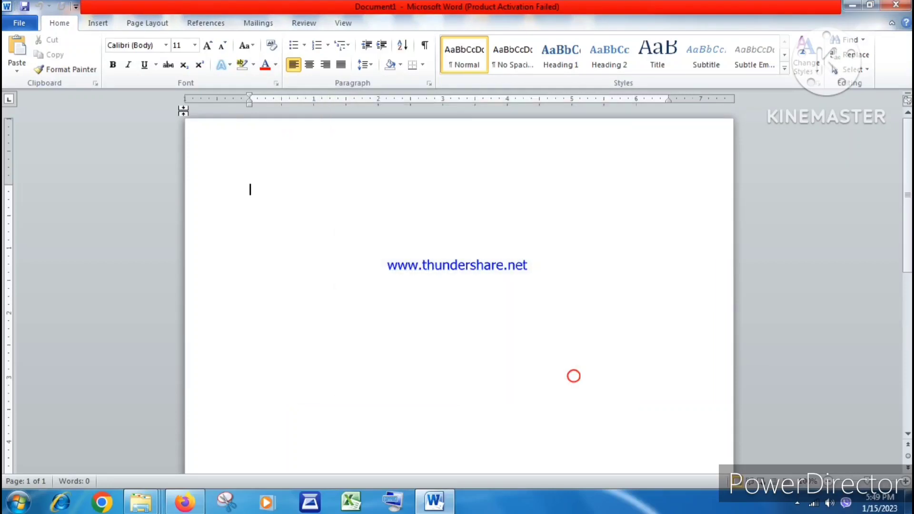
pyautogui.click(161, 44)
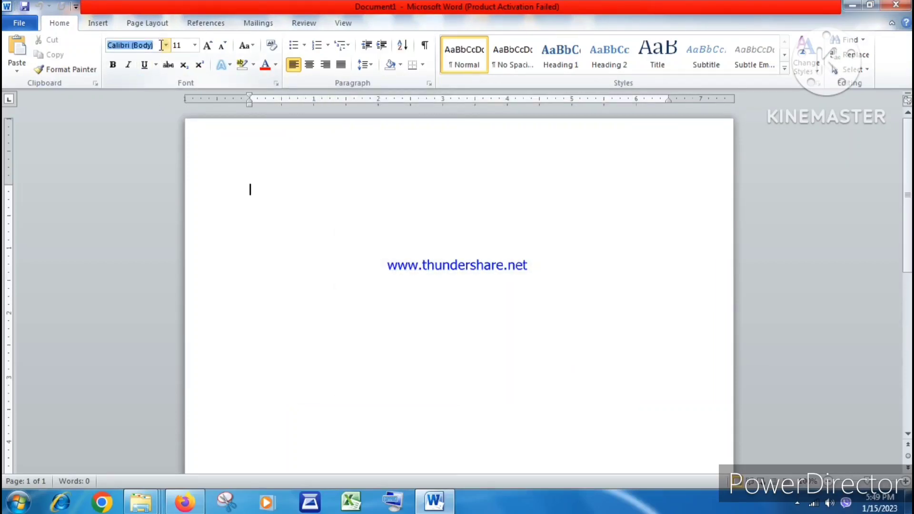
pyautogui.write('WinResearcher')
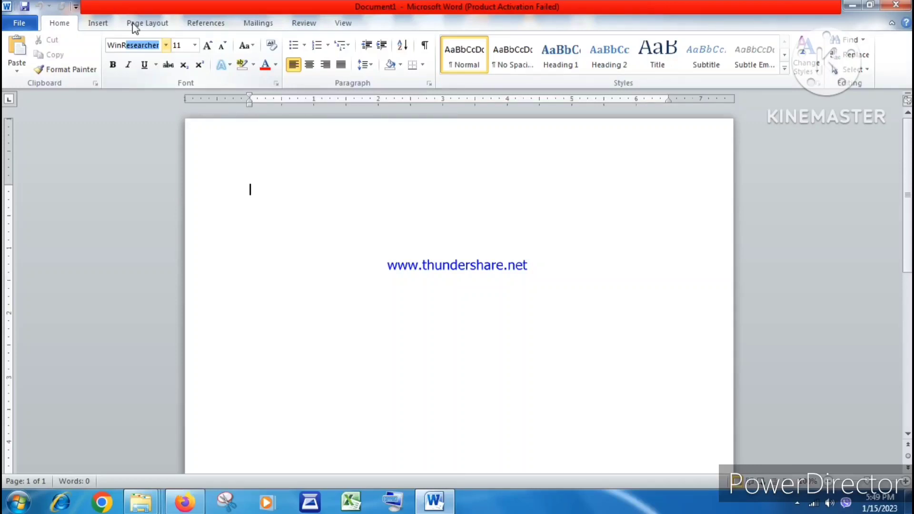
pyautogui.click(185, 46)
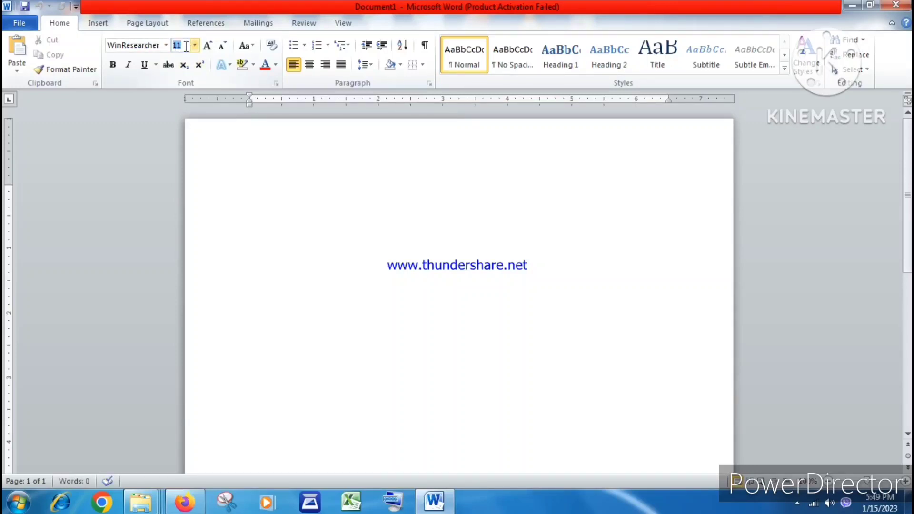
pyautogui.write('16')
pyautogui.press('Return')
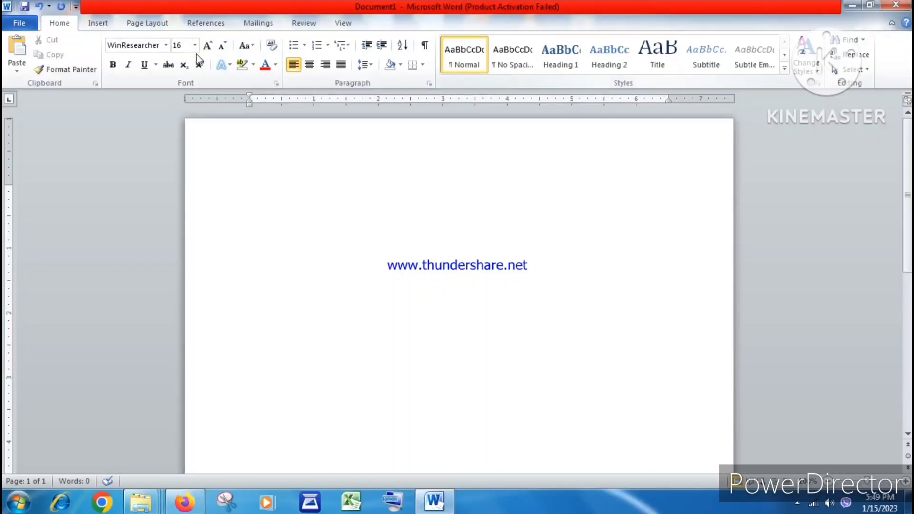
# Step: Insert a table with 5 columns and 4 rows, keeping the fixed column width on Auto
pyautogui.click(99, 25)
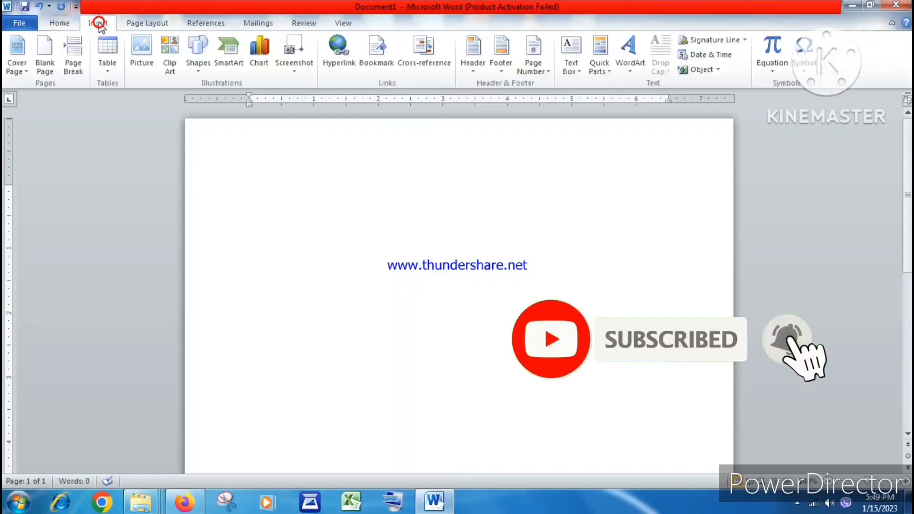
pyautogui.click(109, 72)
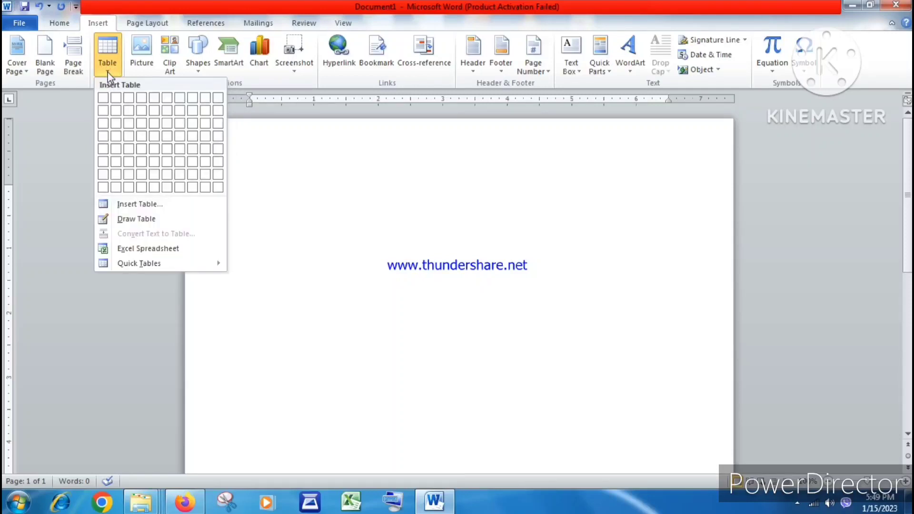
pyautogui.click(142, 206)
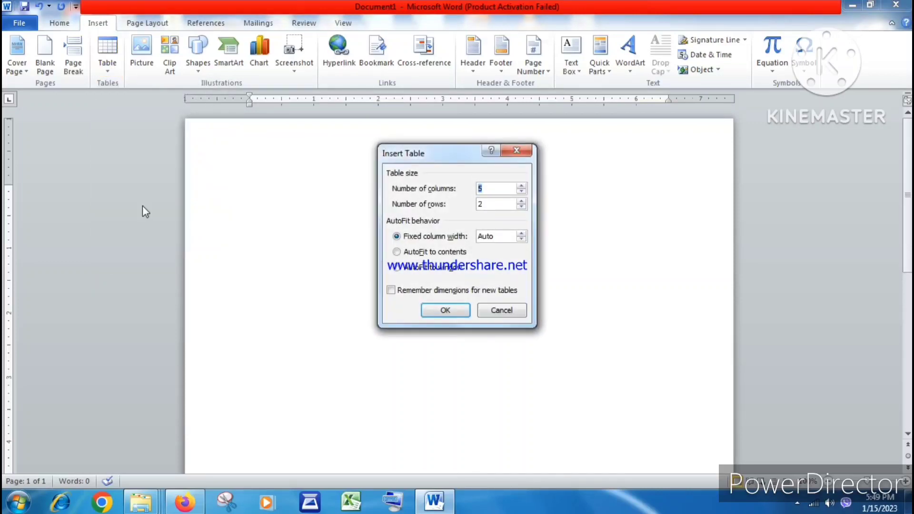
pyautogui.moveTo(419, 156); pyautogui.dragTo(366, 160)
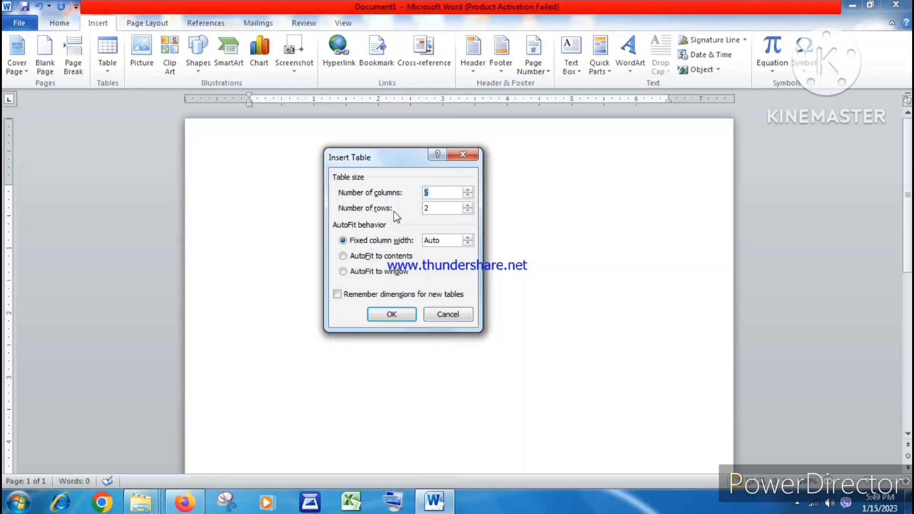
pyautogui.click(444, 210)
pyautogui.moveTo(439, 207); pyautogui.dragTo(407, 206)
pyautogui.write('4')
pyautogui.click(391, 314)
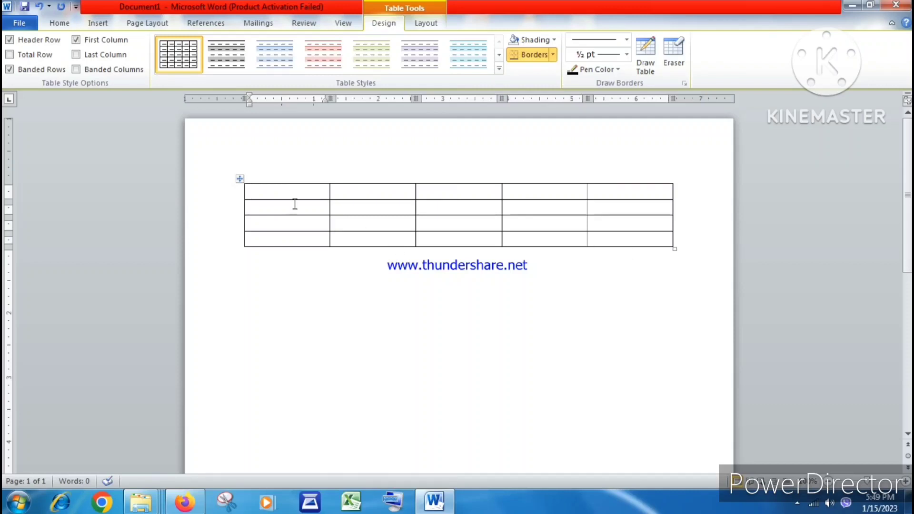
# Step: Enter the headings စဉ်, အမျိုးအမည်, ဝင်ငွေ and ထွက်ငွေ in the first four cells of the table's first row
pyautogui.write('စဦ')
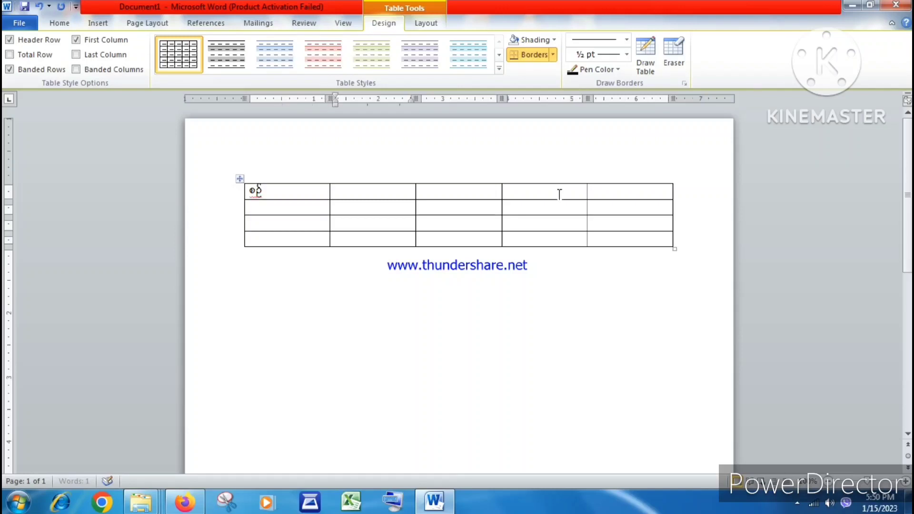
pyautogui.press('Tab')
pyautogui.write('ဓ၍')
pyautogui.write('ျိုးအမည်')
pyautogui.press('Tab')
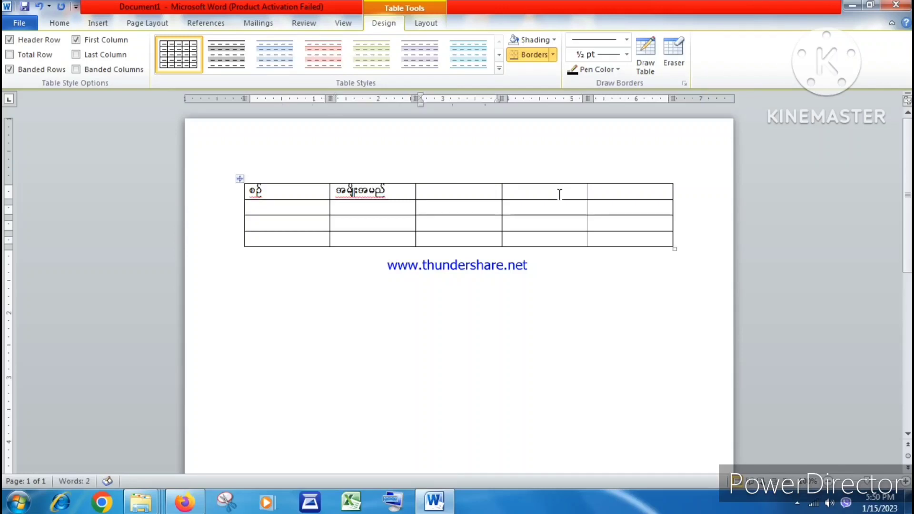
pyautogui.write('ဝင်ငေ')
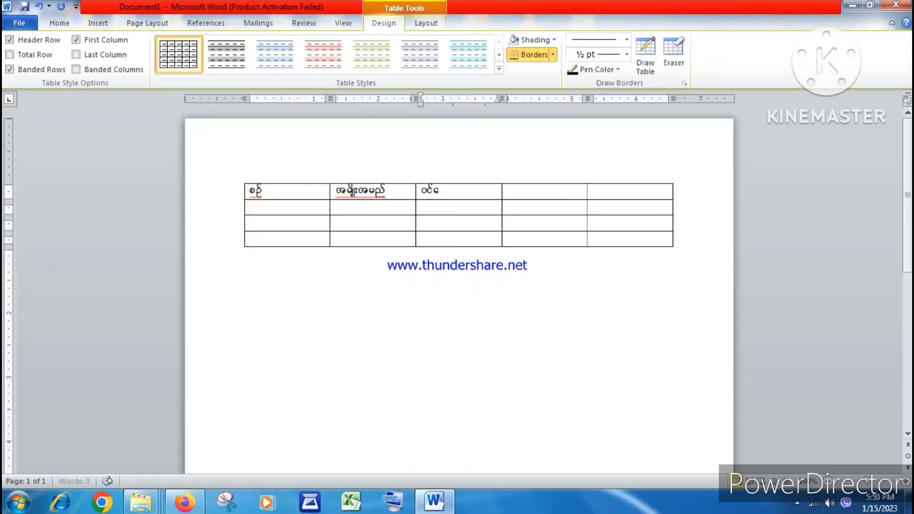
pyautogui.click(555, 196)
pyautogui.write('ထွက်ငေွေ')
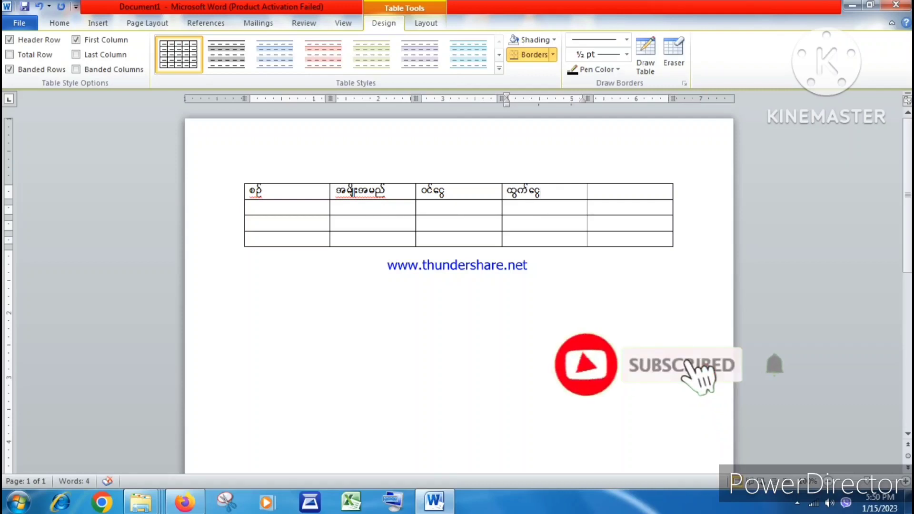
# Step: Delete the empty fifth column of the table
pyautogui.click(610, 191)
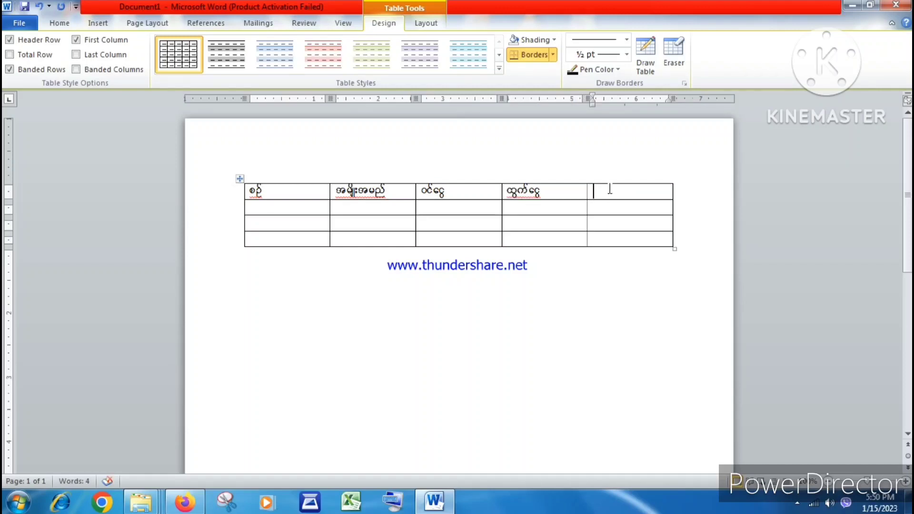
pyautogui.moveTo(612, 190); pyautogui.dragTo(629, 225)
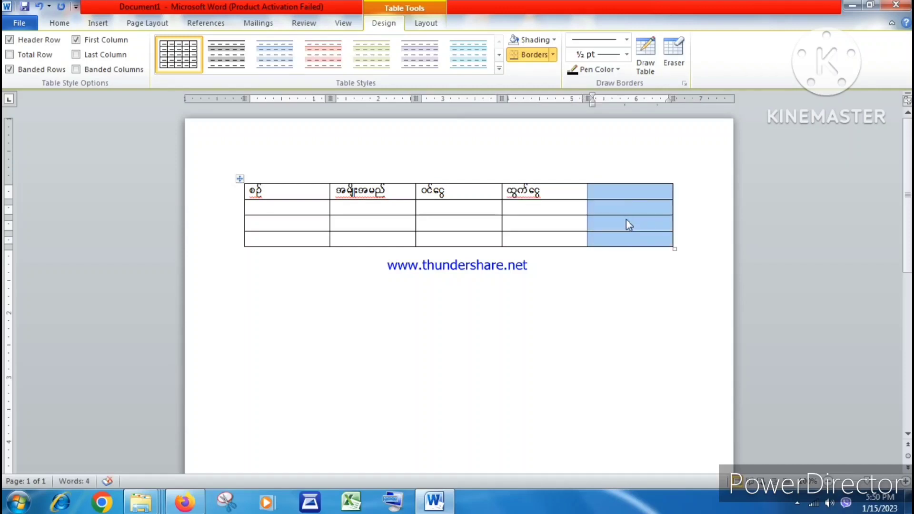
pyautogui.rightClick(607, 204)
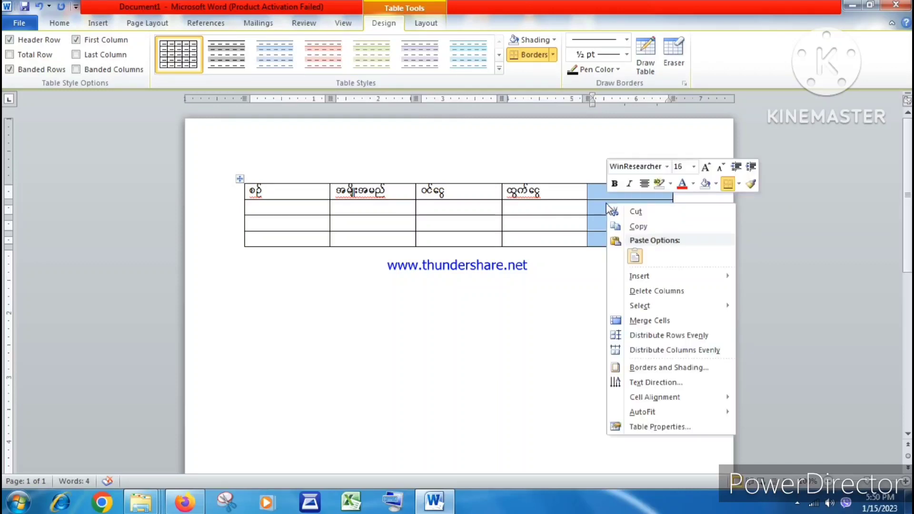
pyautogui.click(661, 292)
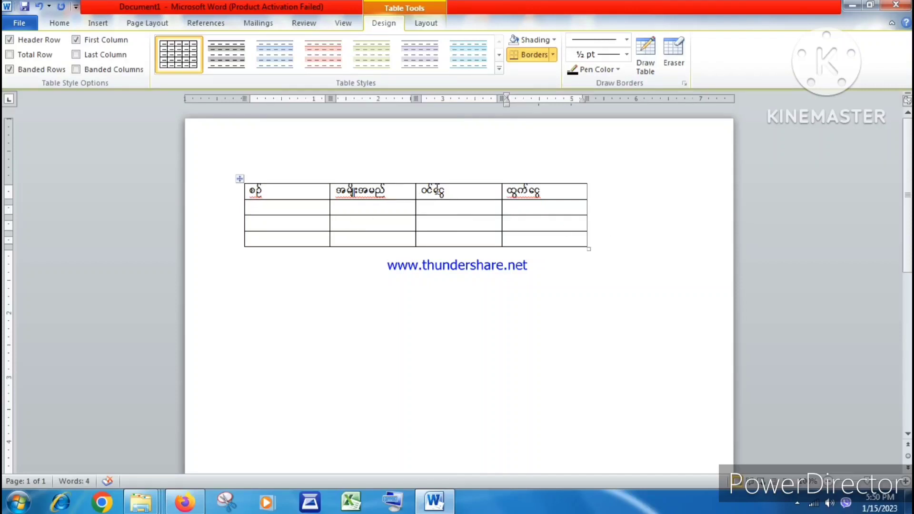
# Step: Center the text of the table's heading row
pyautogui.click(215, 194)
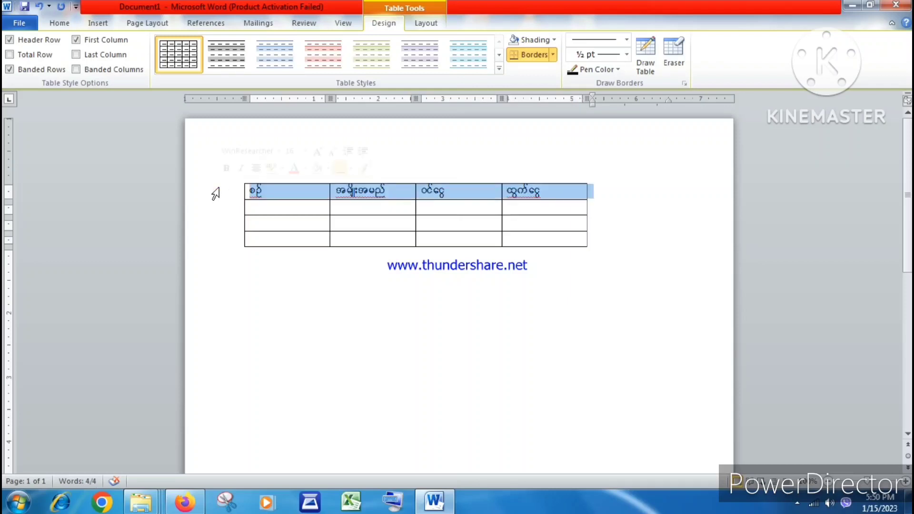
pyautogui.click(56, 26)
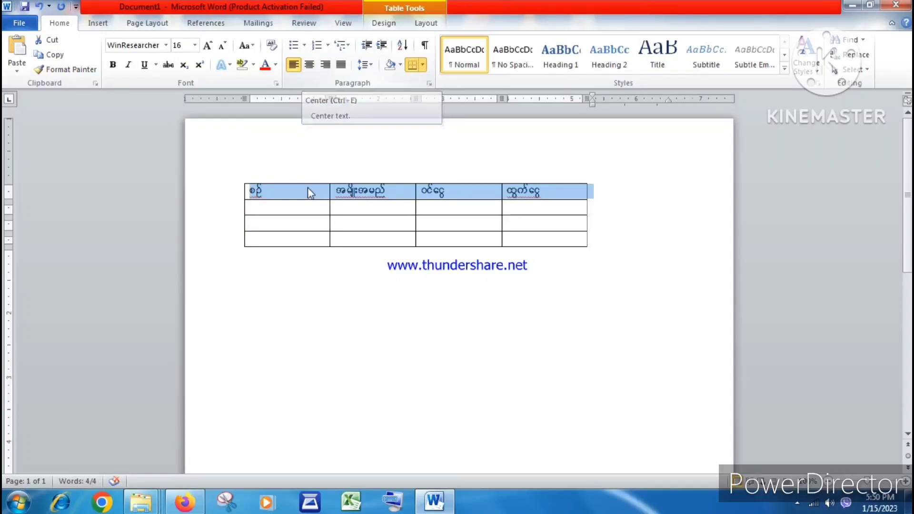
pyautogui.click(310, 66)
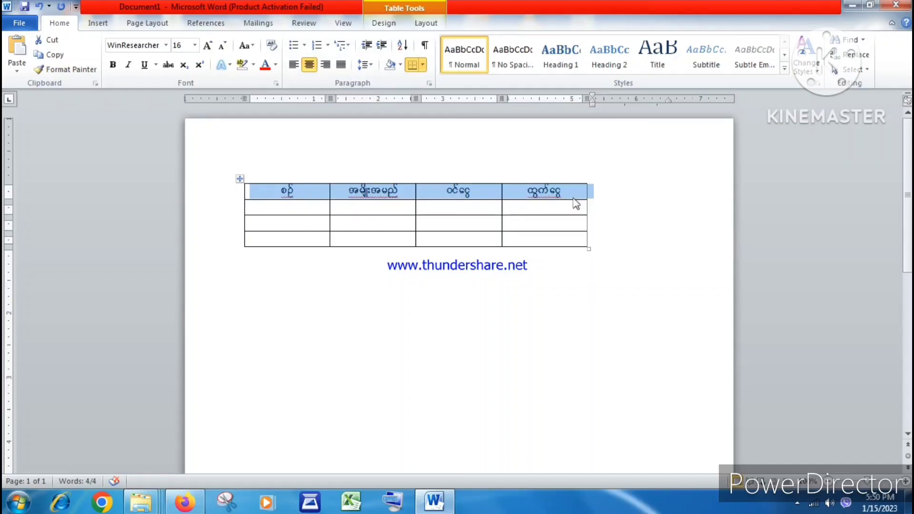
# Step: Make the heading row slightly taller and adjust the column borders to narrow the စဉ် column and widen the အမျိုးအမည် column
pyautogui.click(270, 212)
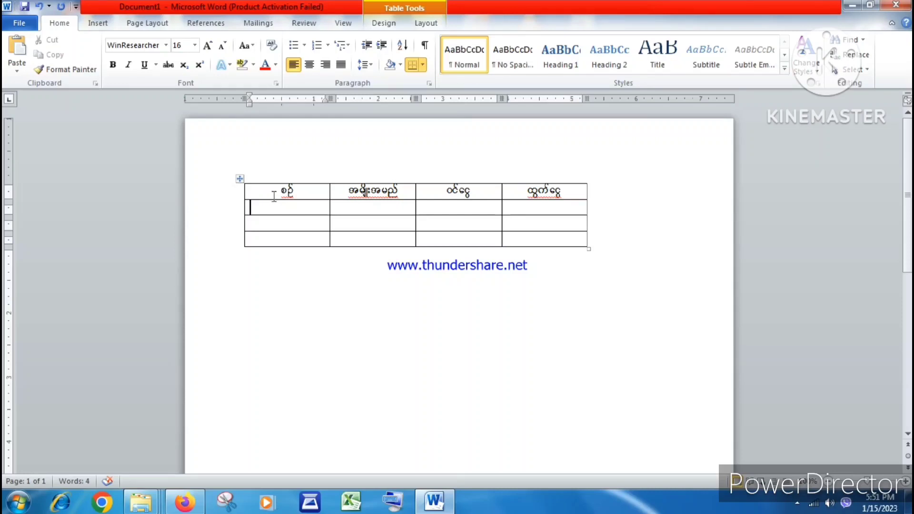
pyautogui.moveTo(272, 200); pyautogui.dragTo(272, 204)
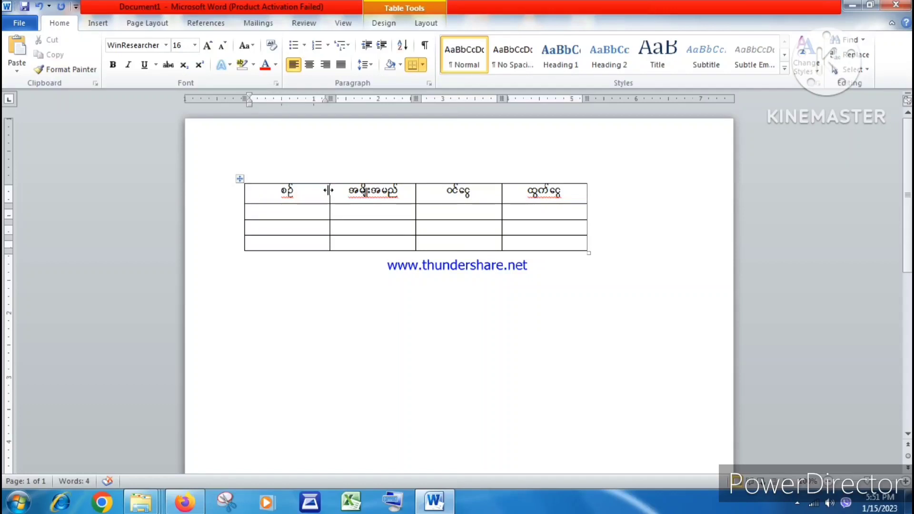
pyautogui.moveTo(330, 191)
pyautogui.mouseDown()
pyautogui.moveTo(272, 192)
pyautogui.moveTo(281, 192)
pyautogui.mouseUp()
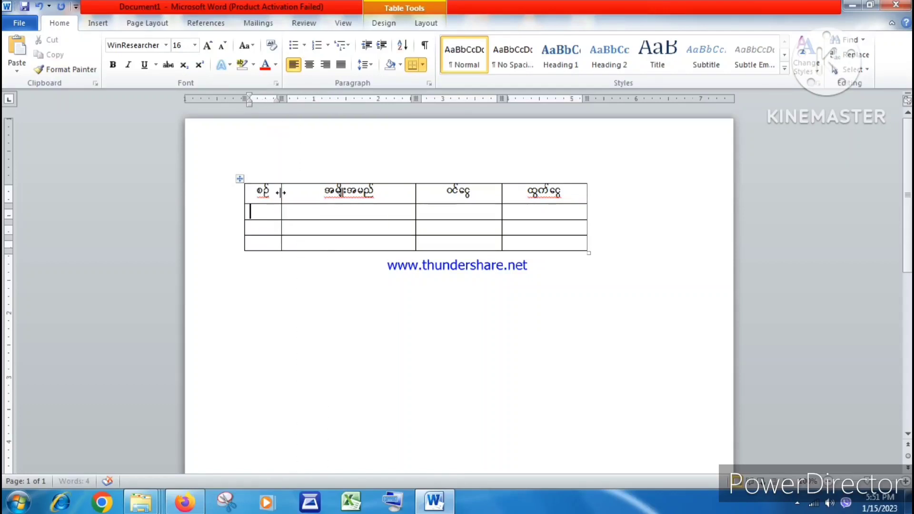
pyautogui.moveTo(416, 194); pyautogui.dragTo(426, 194)
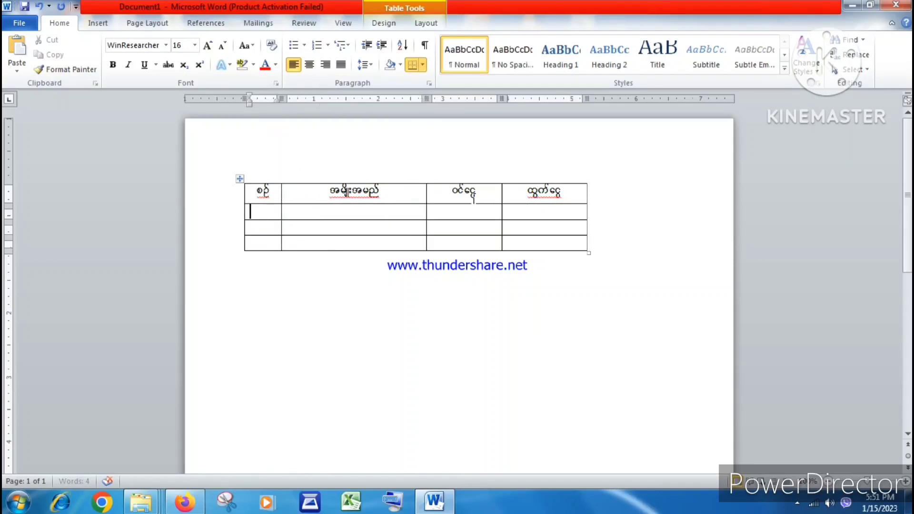
pyautogui.click(501, 197)
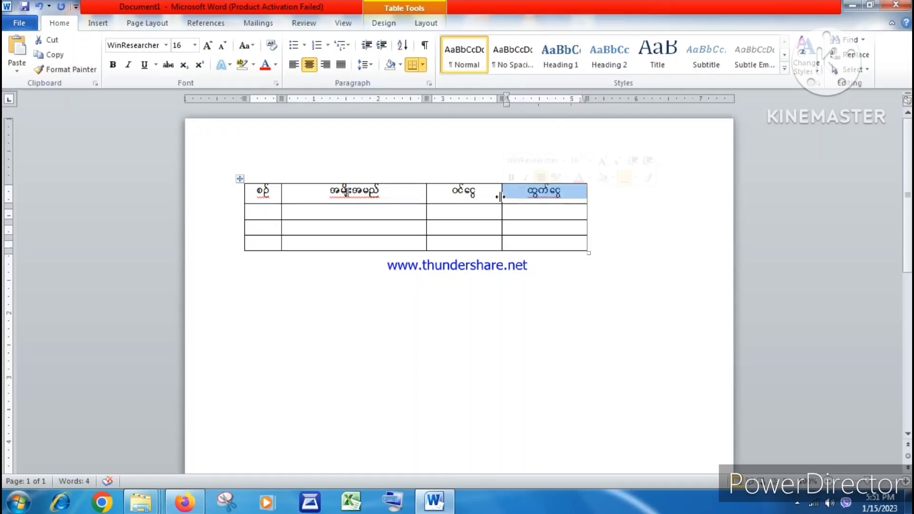
pyautogui.moveTo(500, 197); pyautogui.dragTo(527, 196)
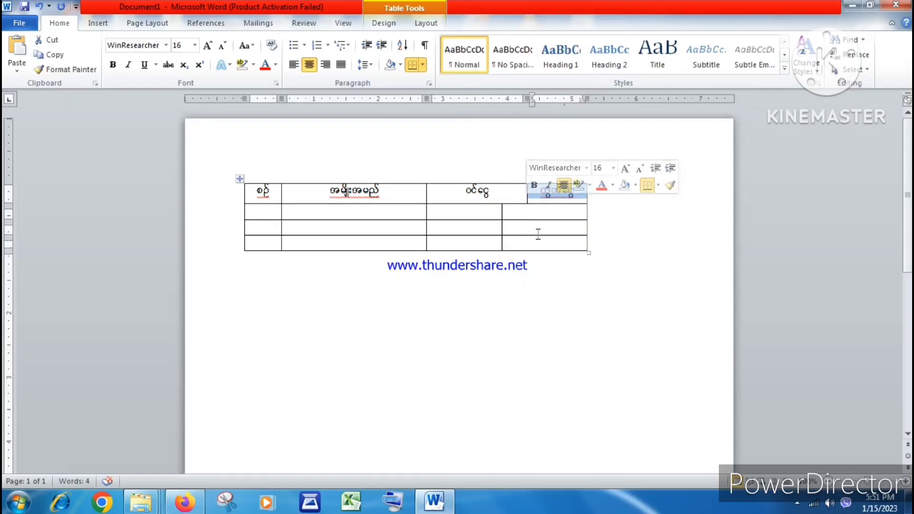
pyautogui.hotkey('ctrl', 'z')
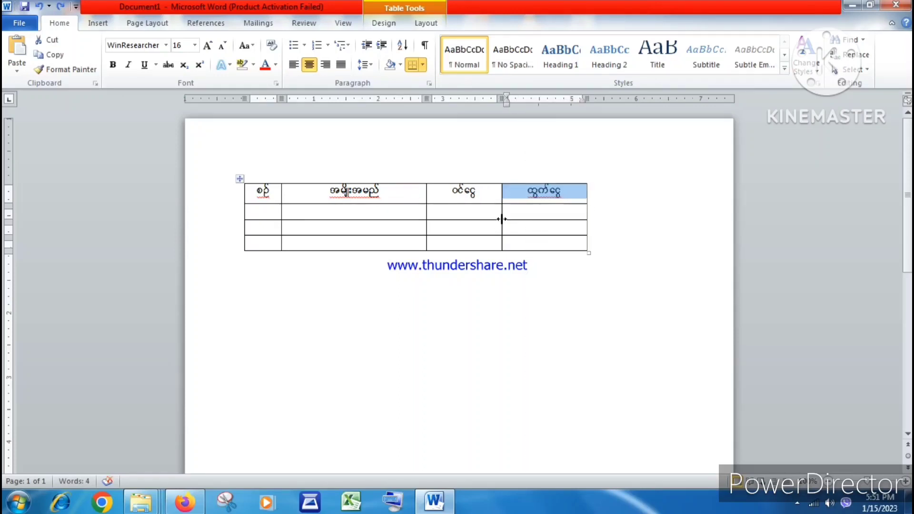
# Step: Widen the ဝင်ငွေ and ထွက်ငွေ columns across all rows of the table
pyautogui.moveTo(502, 214); pyautogui.dragTo(524, 214)
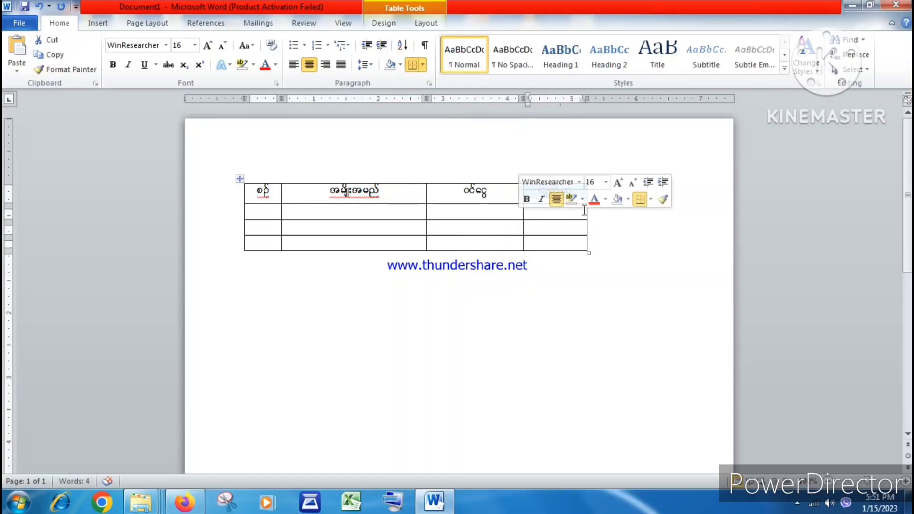
pyautogui.moveTo(587, 213); pyautogui.dragTo(636, 213)
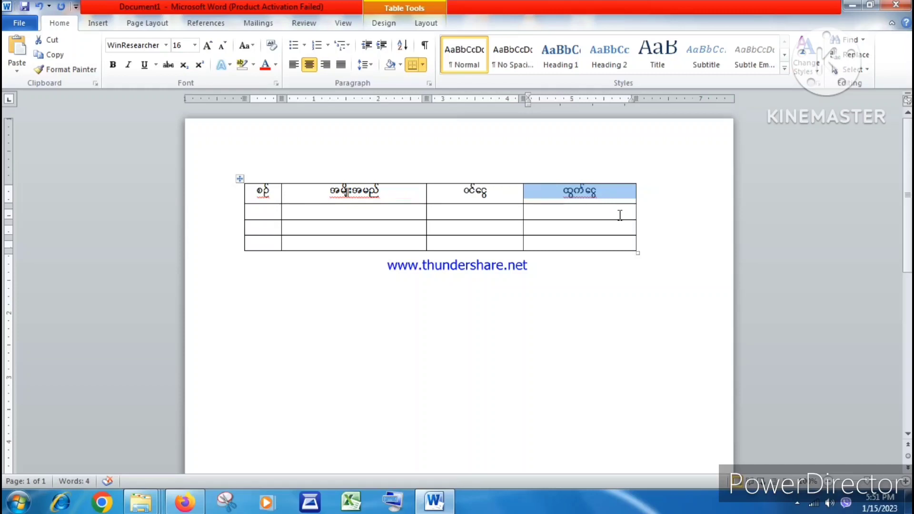
# Step: Fill the first entry row with number ၁ and the item name ကာလာထုတ်ခြင်း, correcting the name's first letters
pyautogui.click(265, 211)
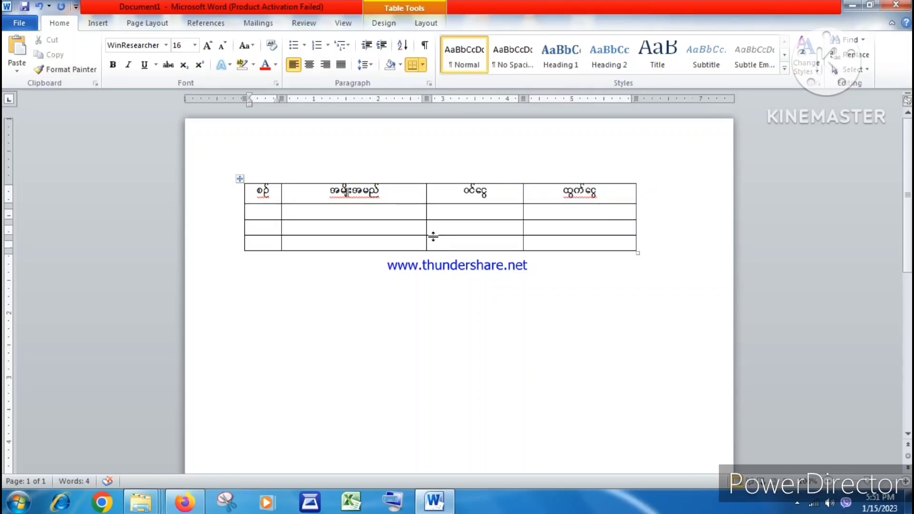
pyautogui.write('၁')
pyautogui.press('Tab')
pyautogui.write('ကာလာ')
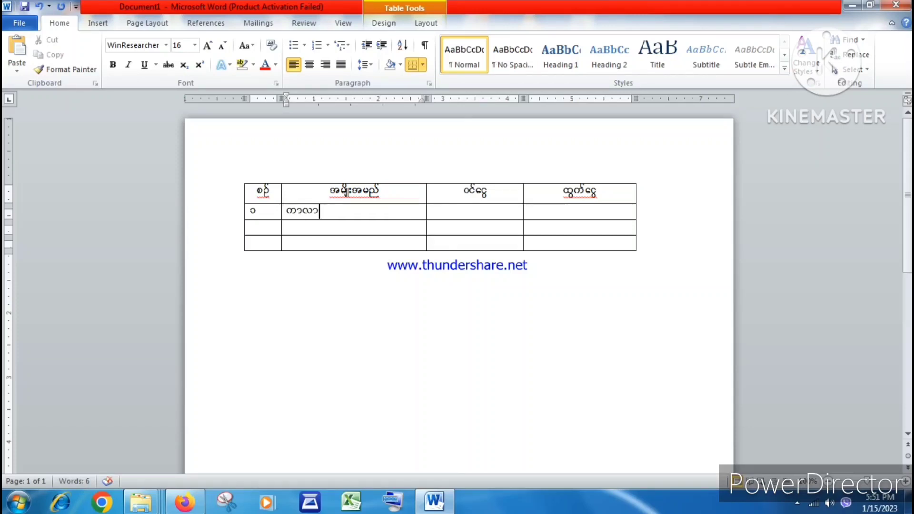
pyautogui.write('ထုတ်ခြင်း')
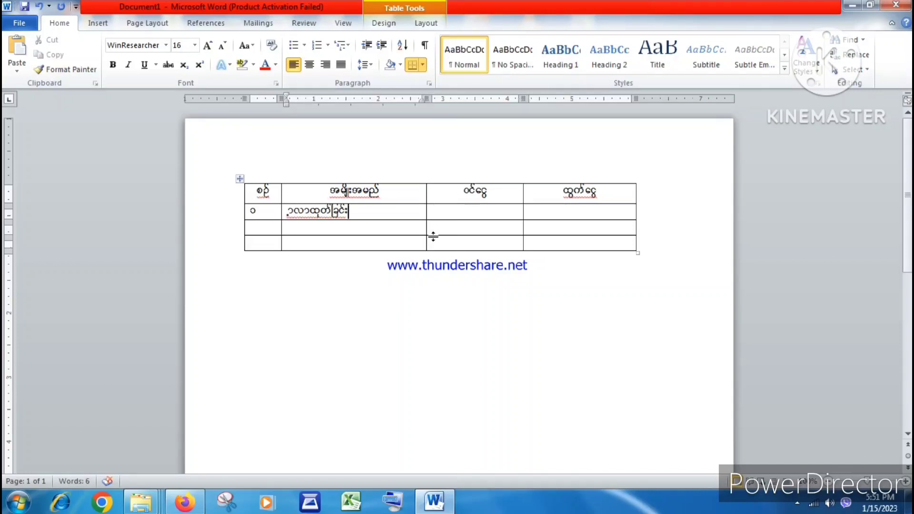
pyautogui.hotkey('shift', 'Right')
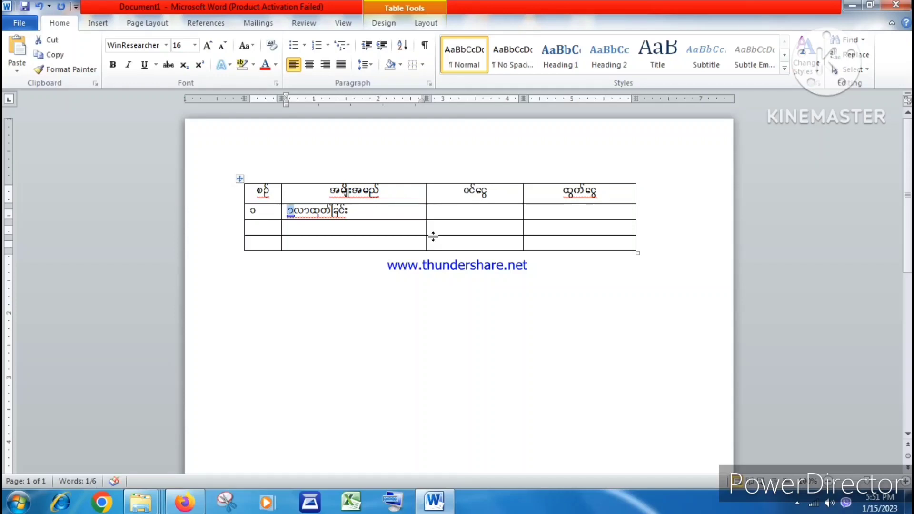
pyautogui.write('ကာ')
pyautogui.press('Tab')
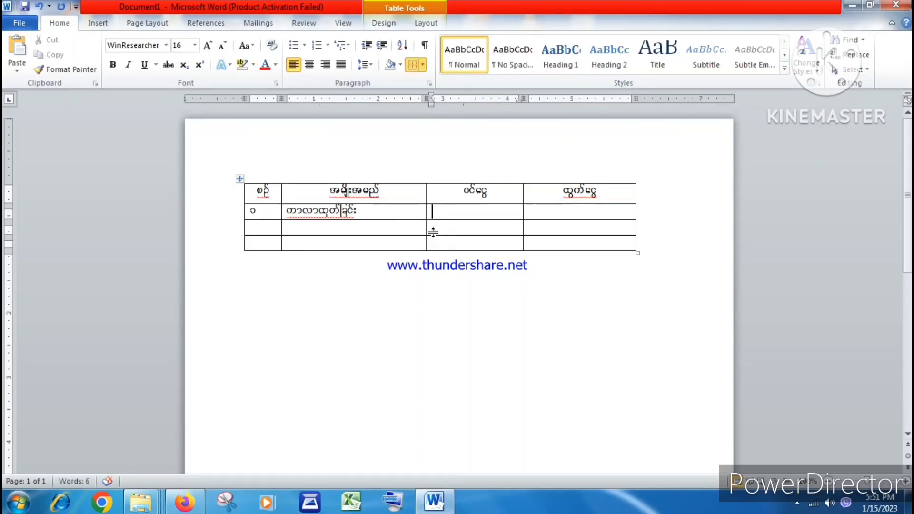
# Step: Enter ၃၀၀၀ in the ဝင်ငွေ column of the first entry row
pyautogui.write('၃၀၀၀')
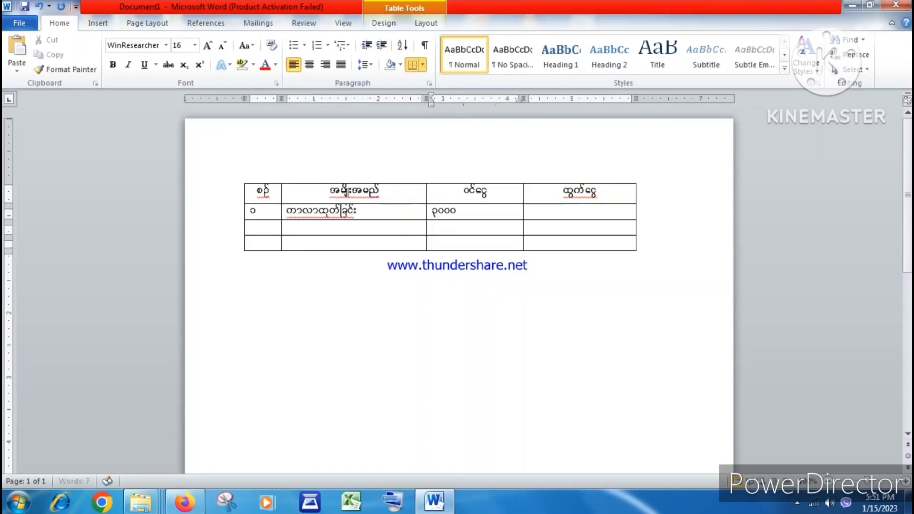
pyautogui.press('Tab')
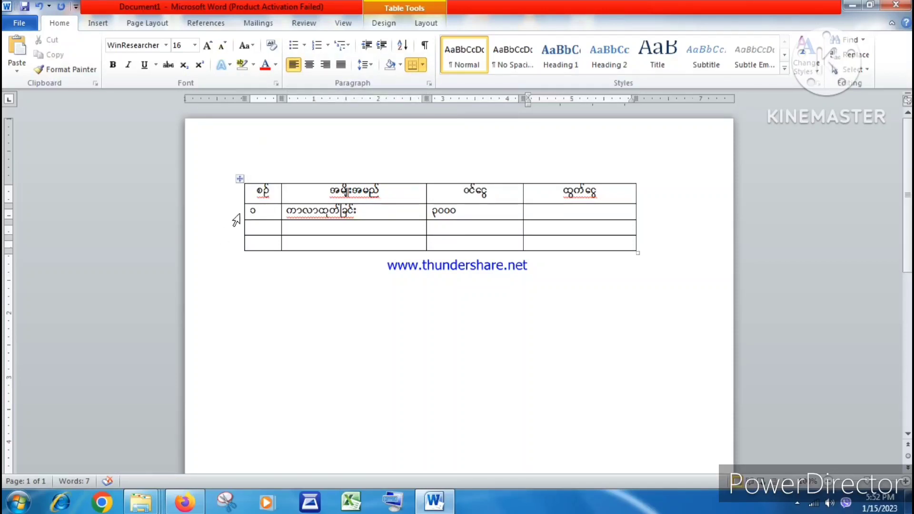
# Step: Center the entry number and the ဝင်ငွေ amount in the first entry row, and minimize the document window
pyautogui.moveTo(261, 210); pyautogui.dragTo(248, 212)
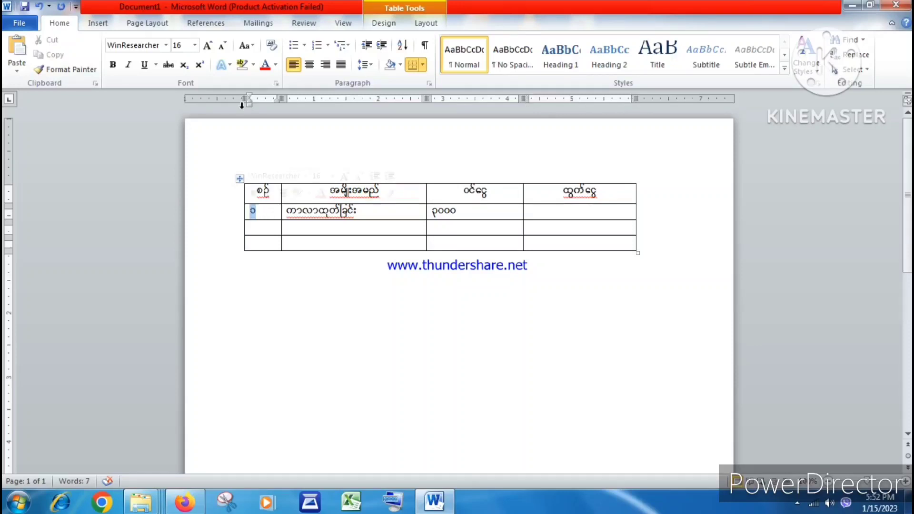
pyautogui.click(310, 68)
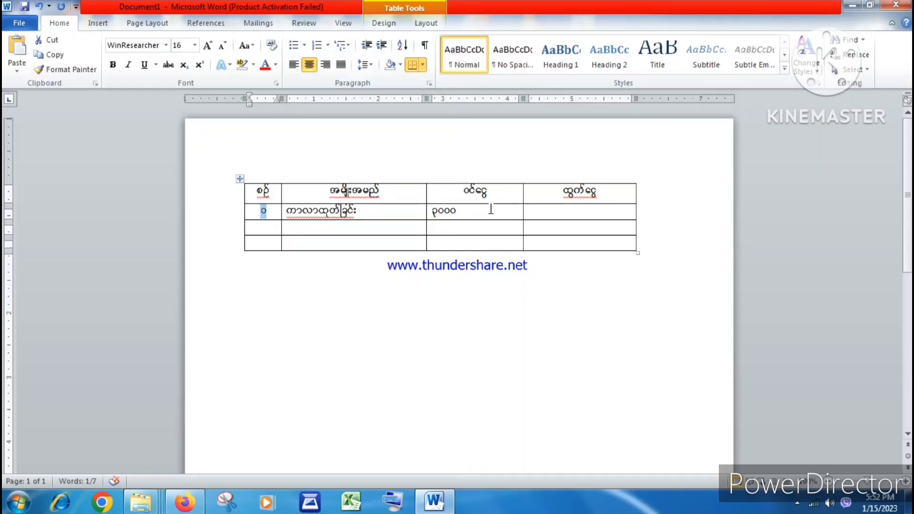
pyautogui.moveTo(464, 211); pyautogui.dragTo(431, 211)
pyautogui.click(309, 65)
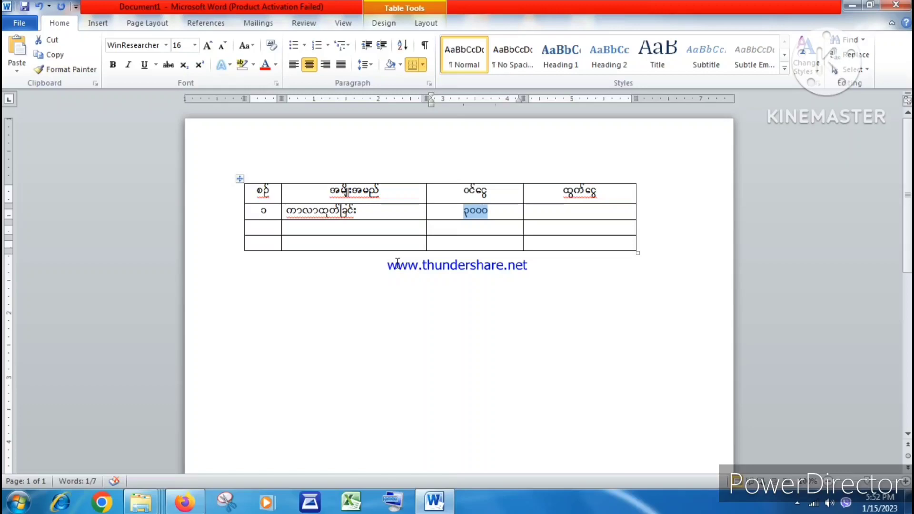
pyautogui.click(853, 5)
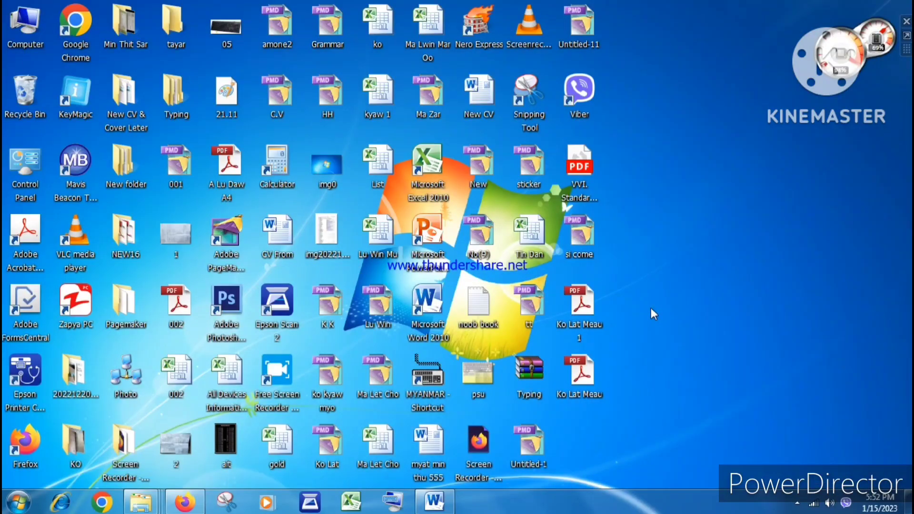